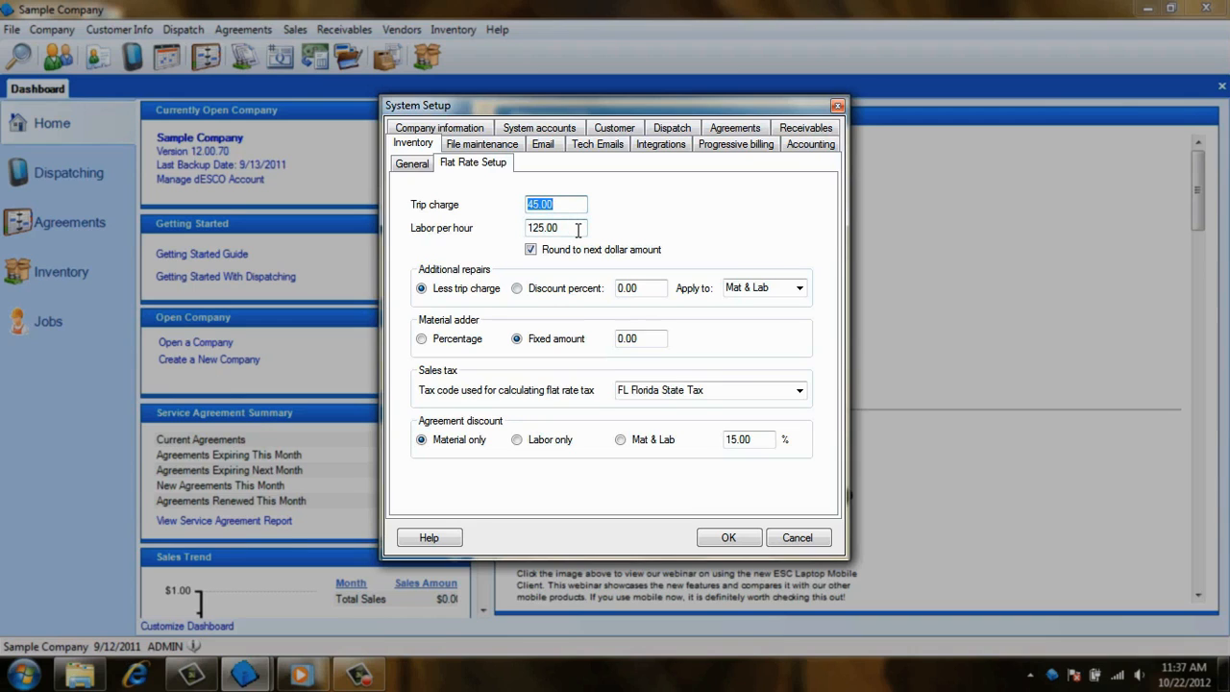
key("Tab")
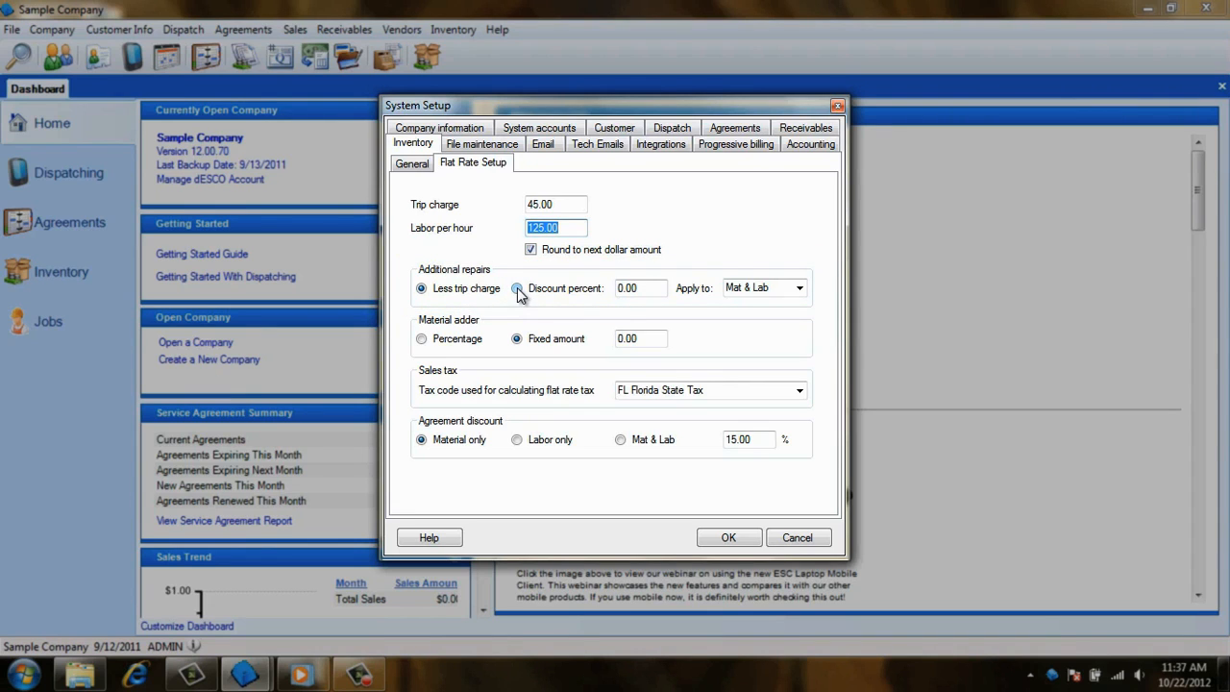
left_click(518, 287)
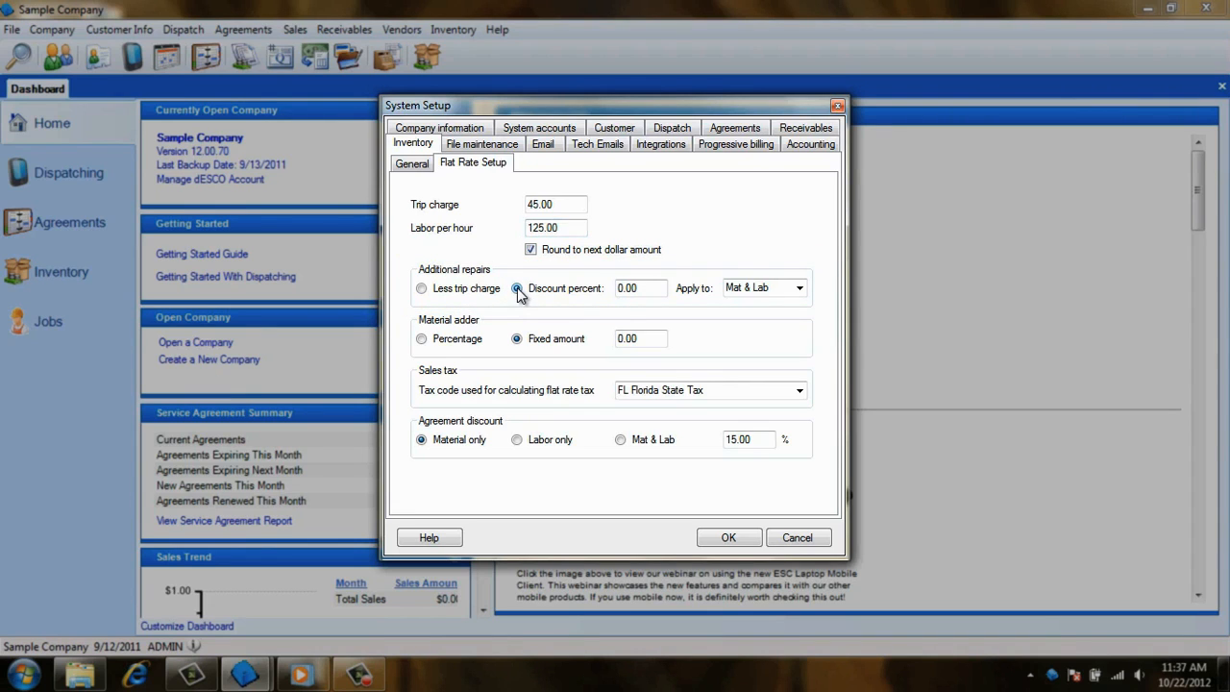
left_click(803, 290)
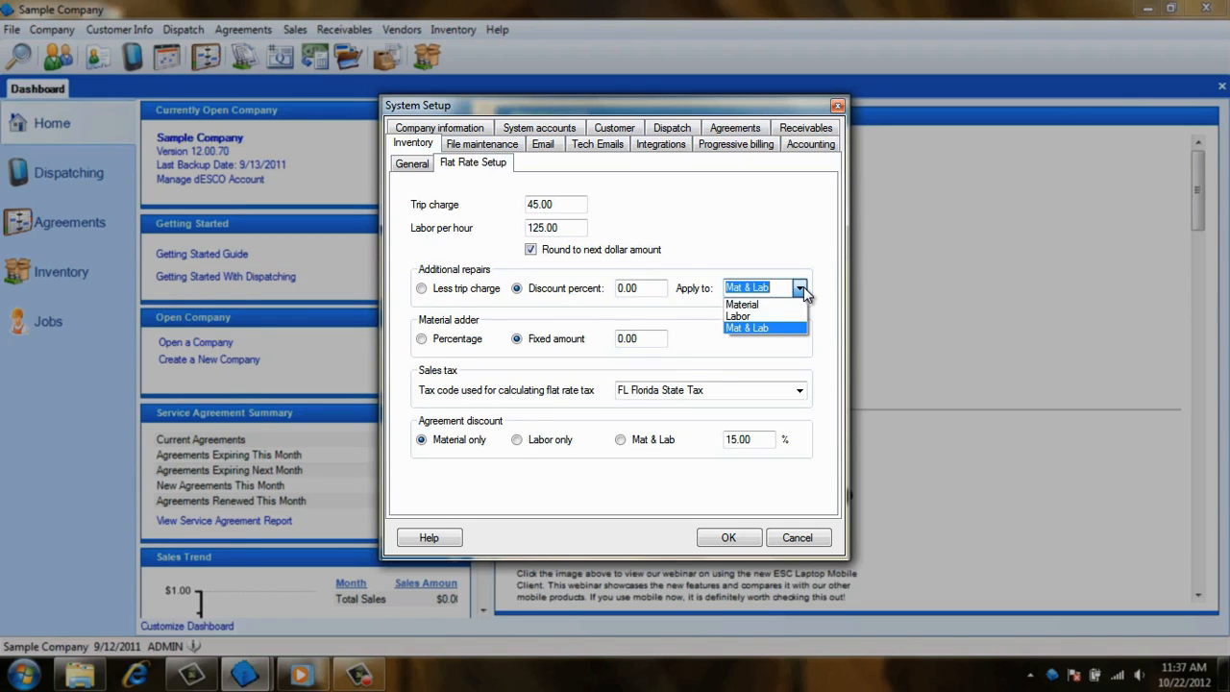
left_click(801, 288)
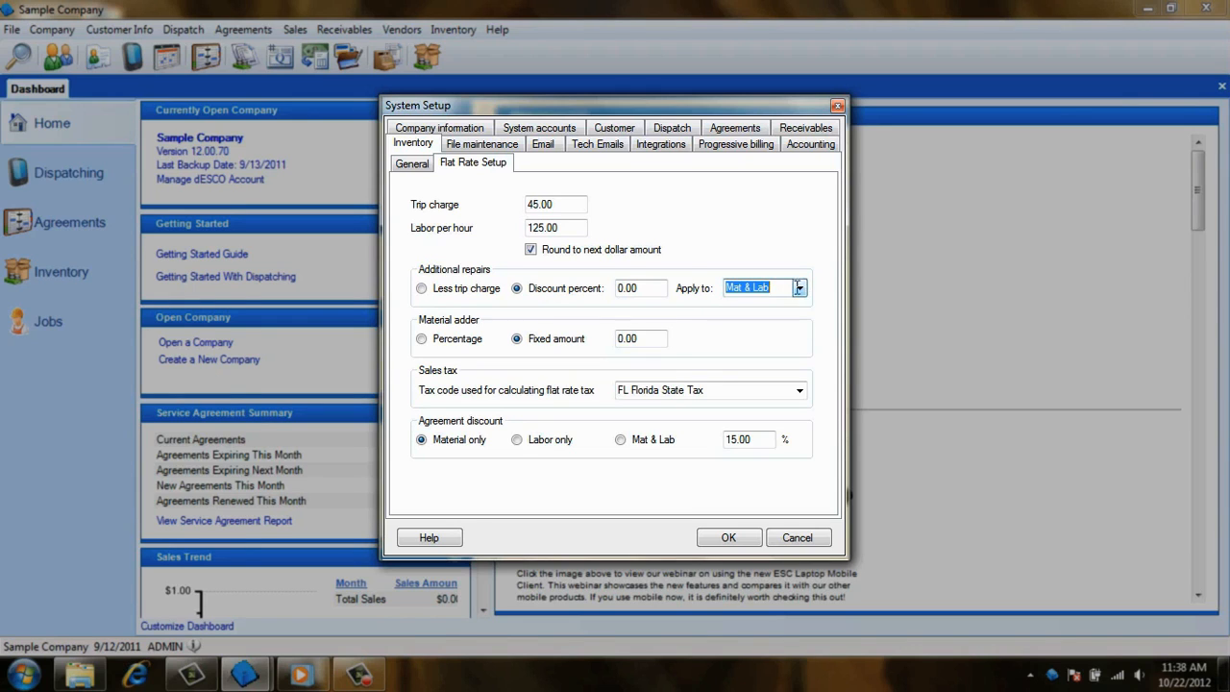
left_click(421, 289)
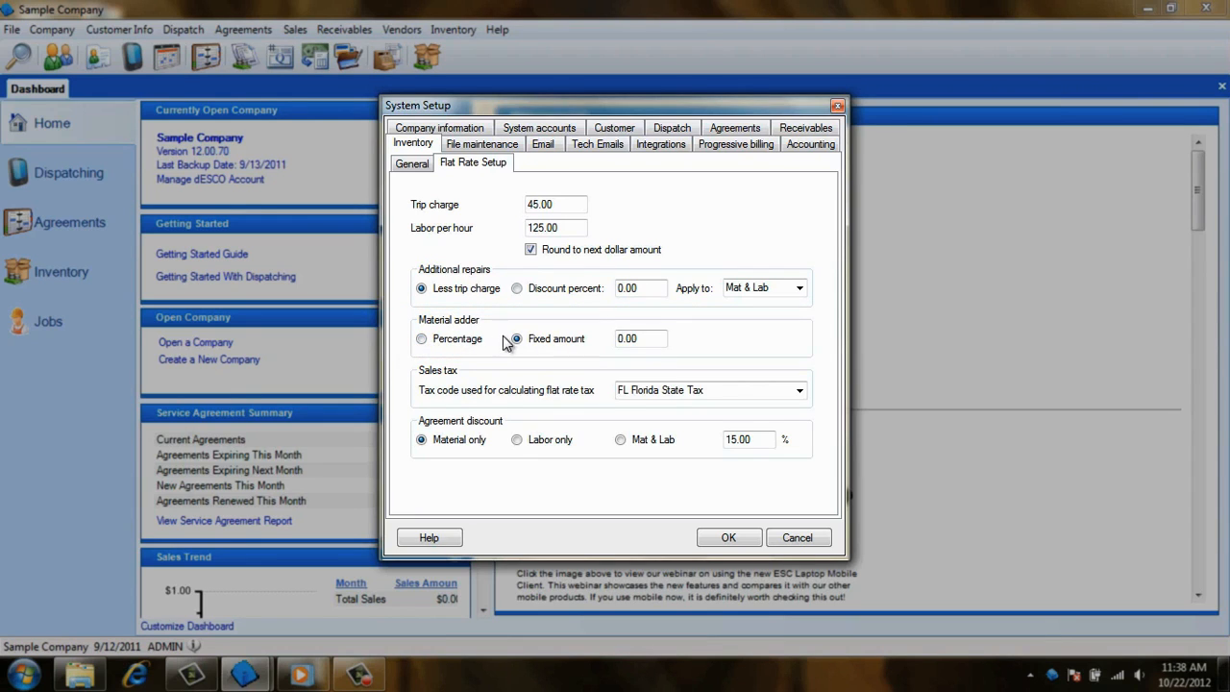
- Set the fixed-amount material adder to 5.00 and keep FL Florida State Tax as the flat rate tax code
left_click_drag(646, 338, 622, 339)
type("5")
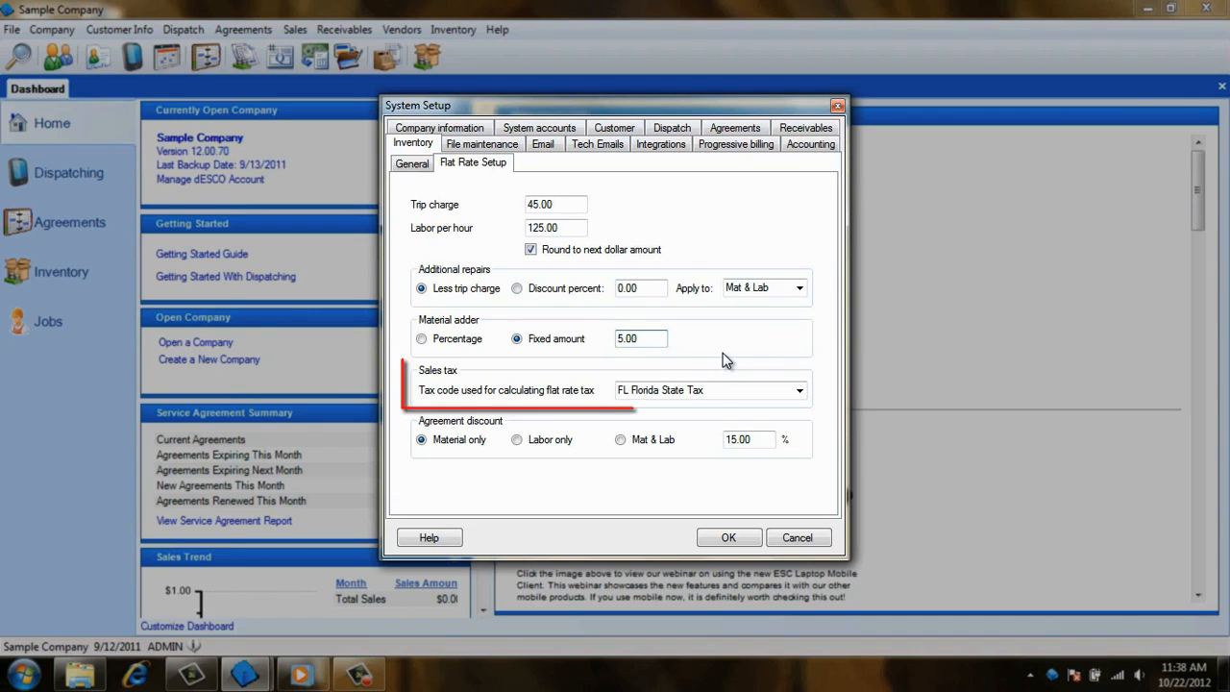
left_click(799, 392)
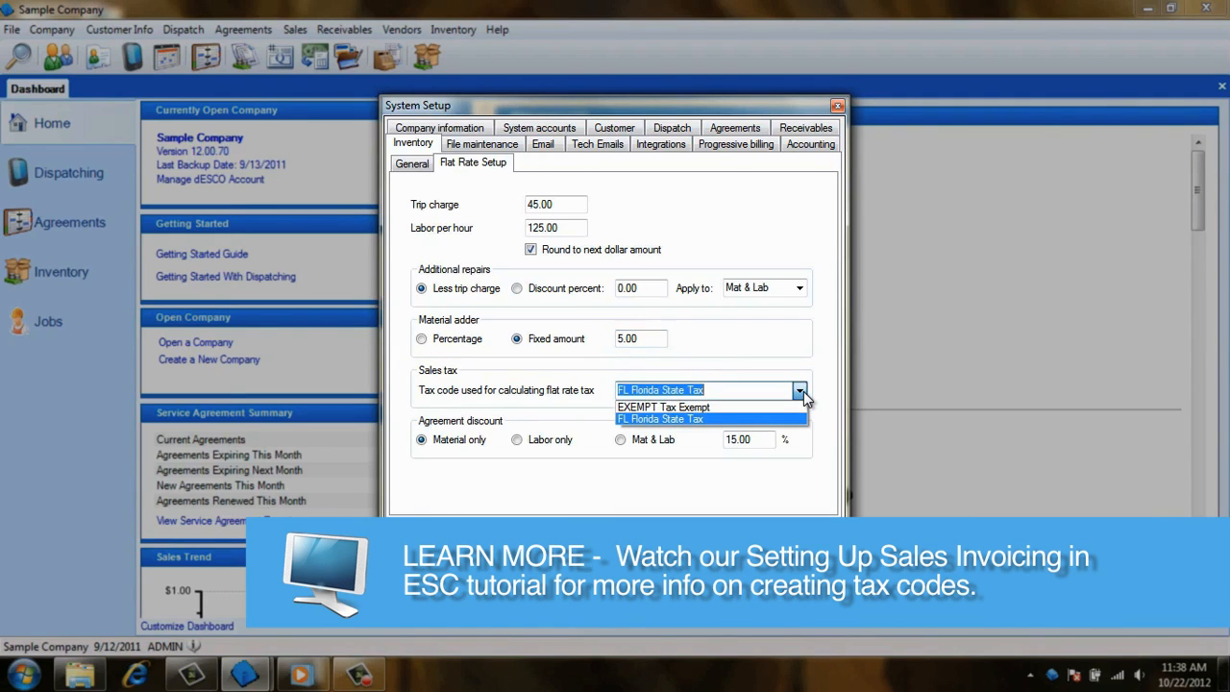
left_click(800, 391)
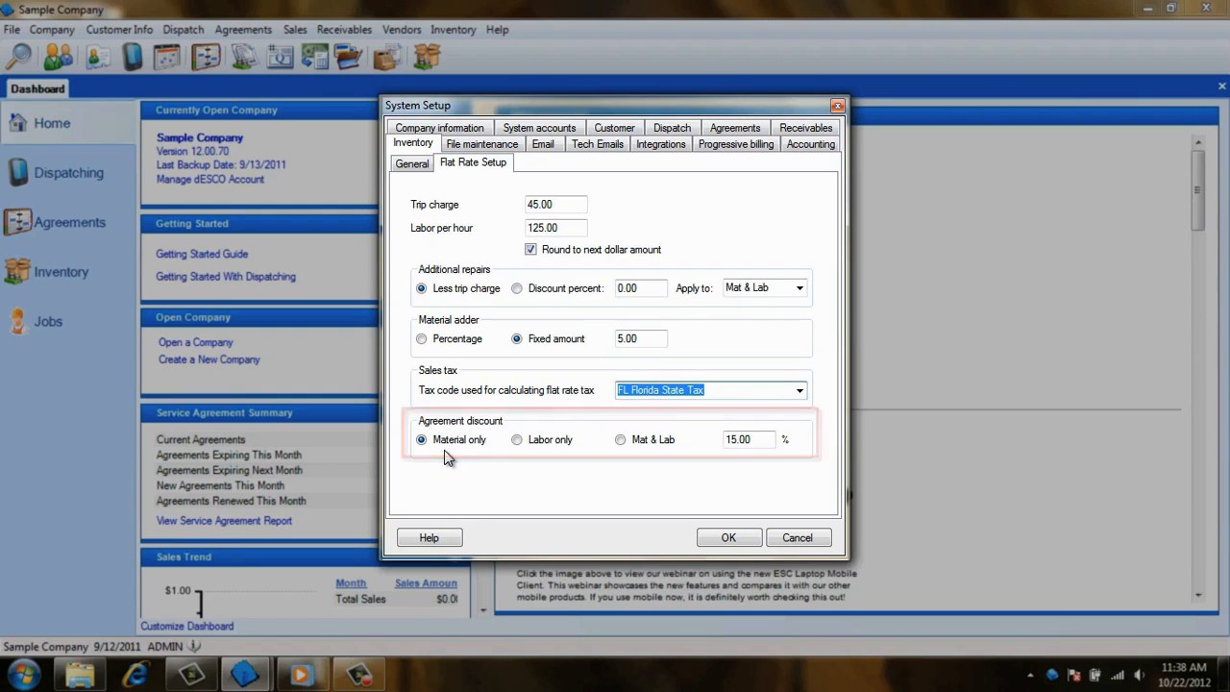
- Apply the agreement discount to Mat & Lab and save the flat rate setup
left_click(518, 440)
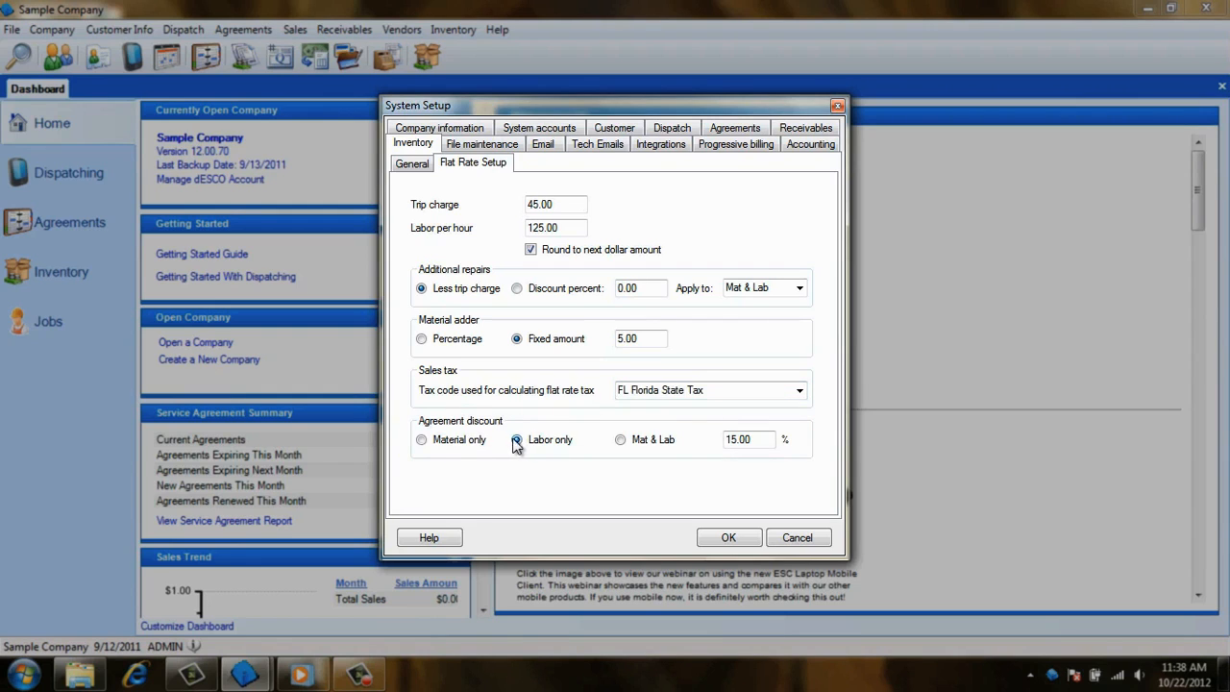
left_click(422, 441)
left_click(621, 443)
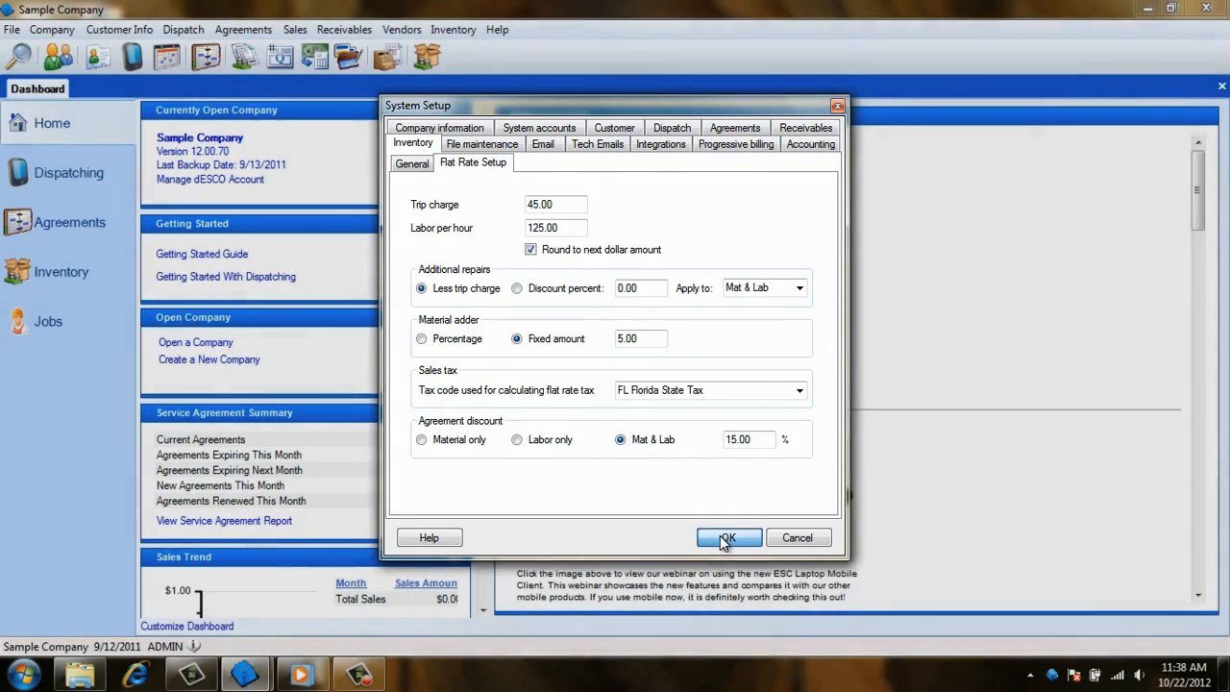
left_click(723, 537)
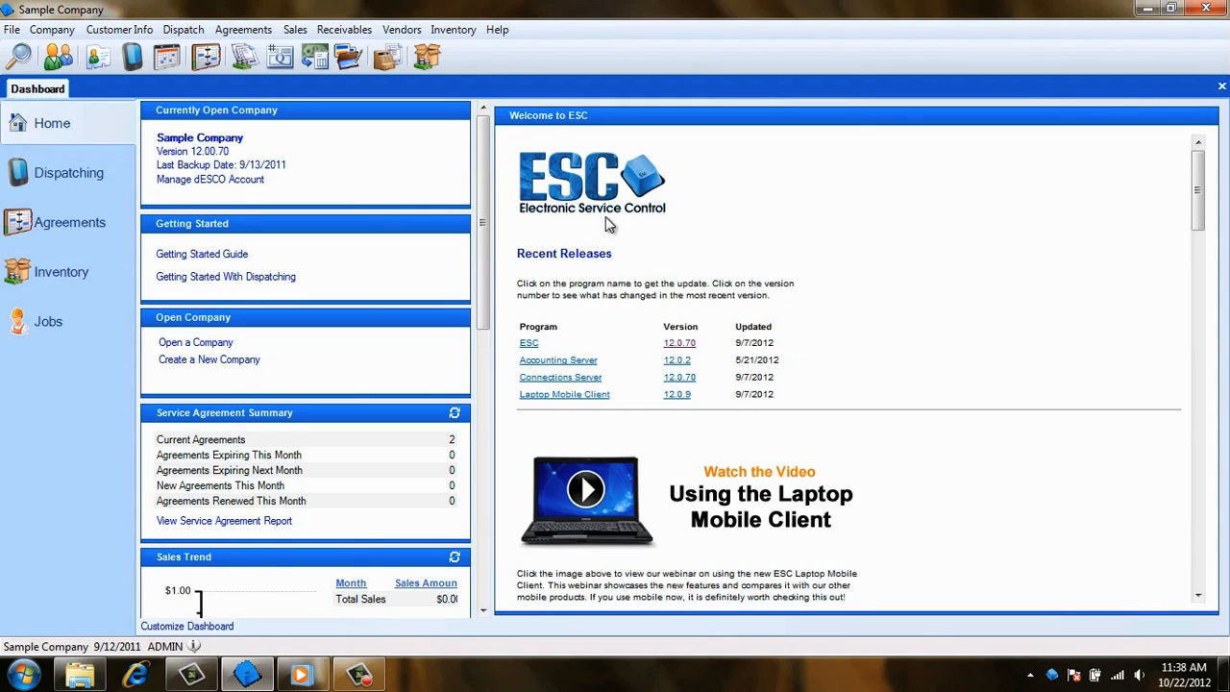
- Open Inventory Entry and load the item with part number 6900002
left_click(461, 33)
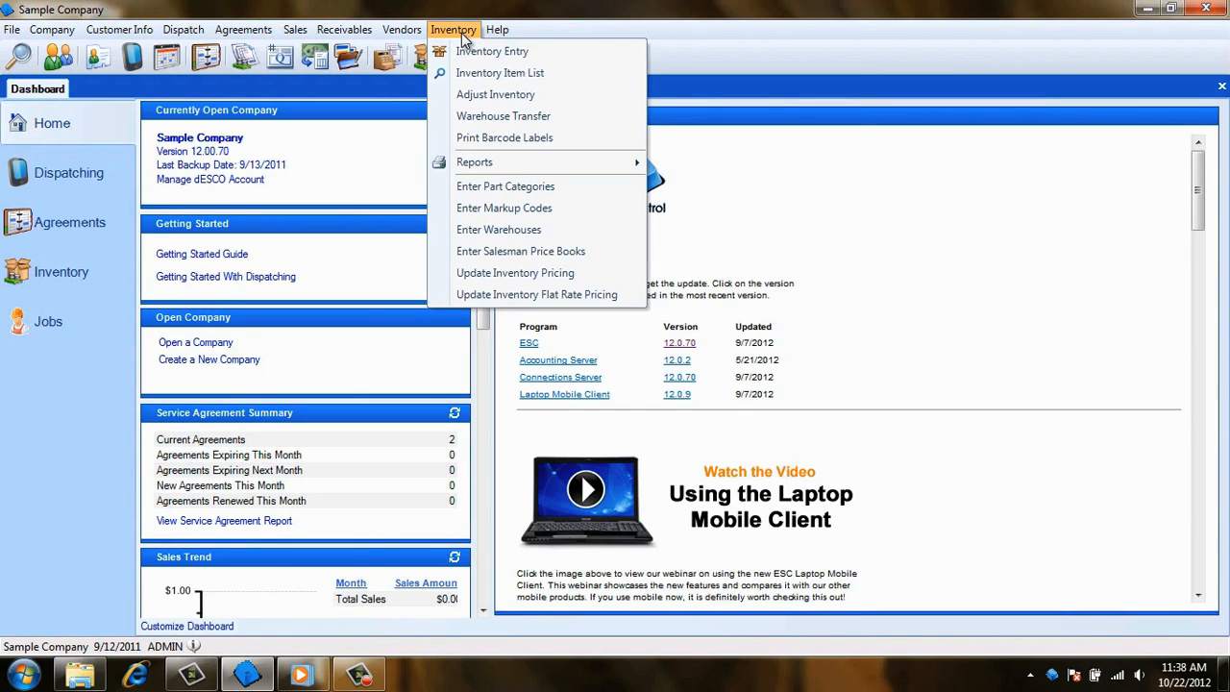
left_click(473, 55)
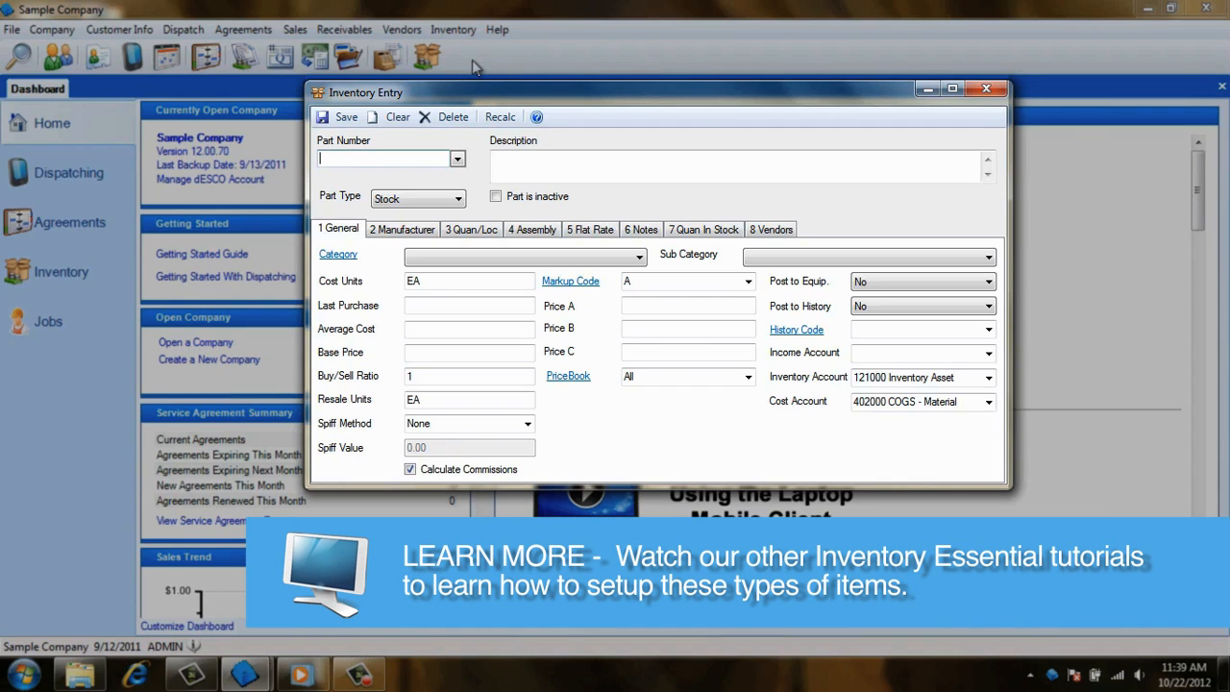
type("6900002")
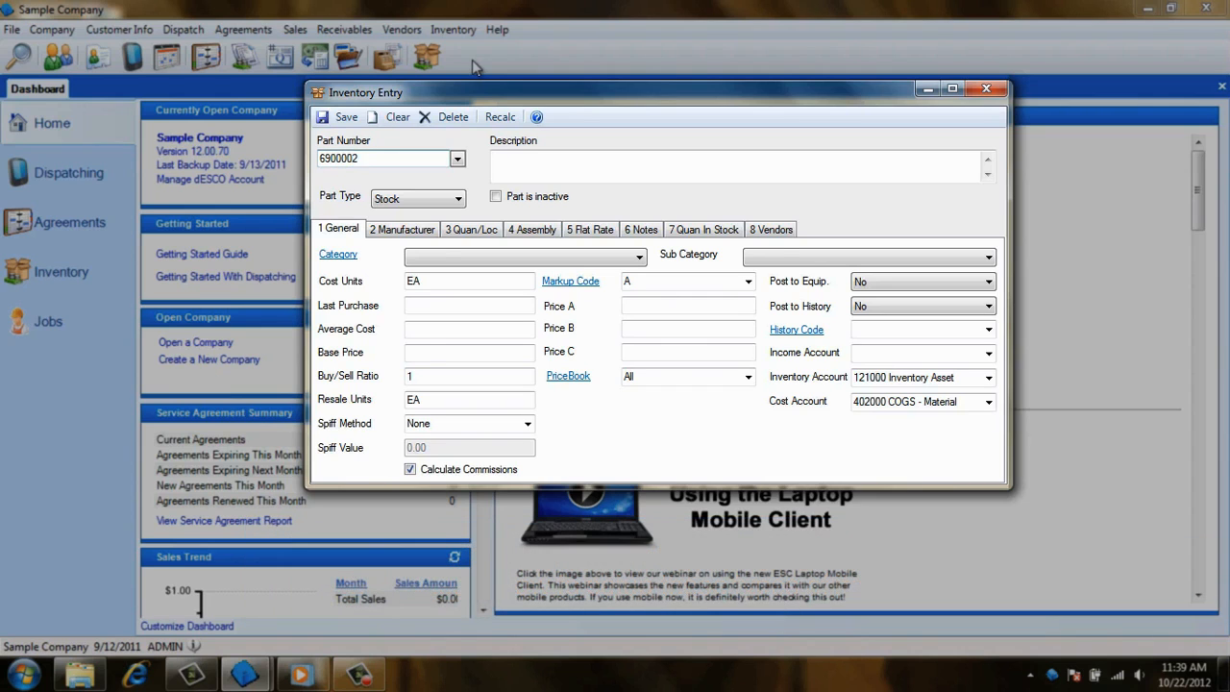
key("Tab")
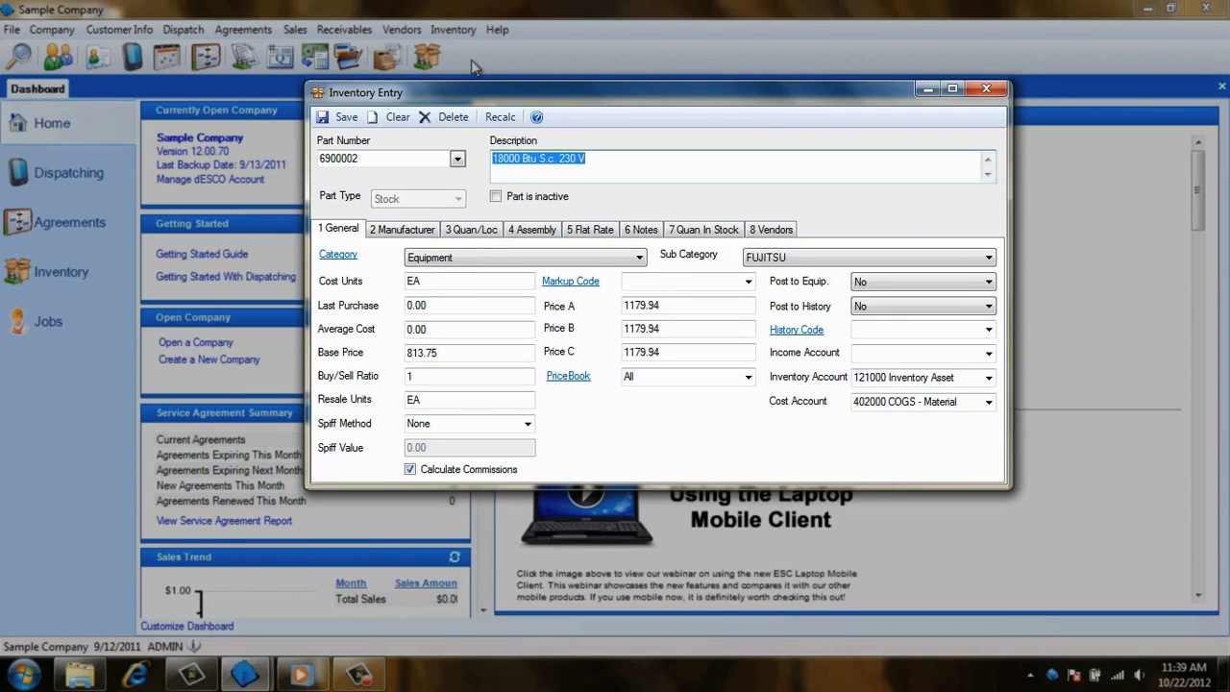
- Set the part's flat rate labor hours to 3.00 and calculate its flat rate prices
left_click(596, 231)
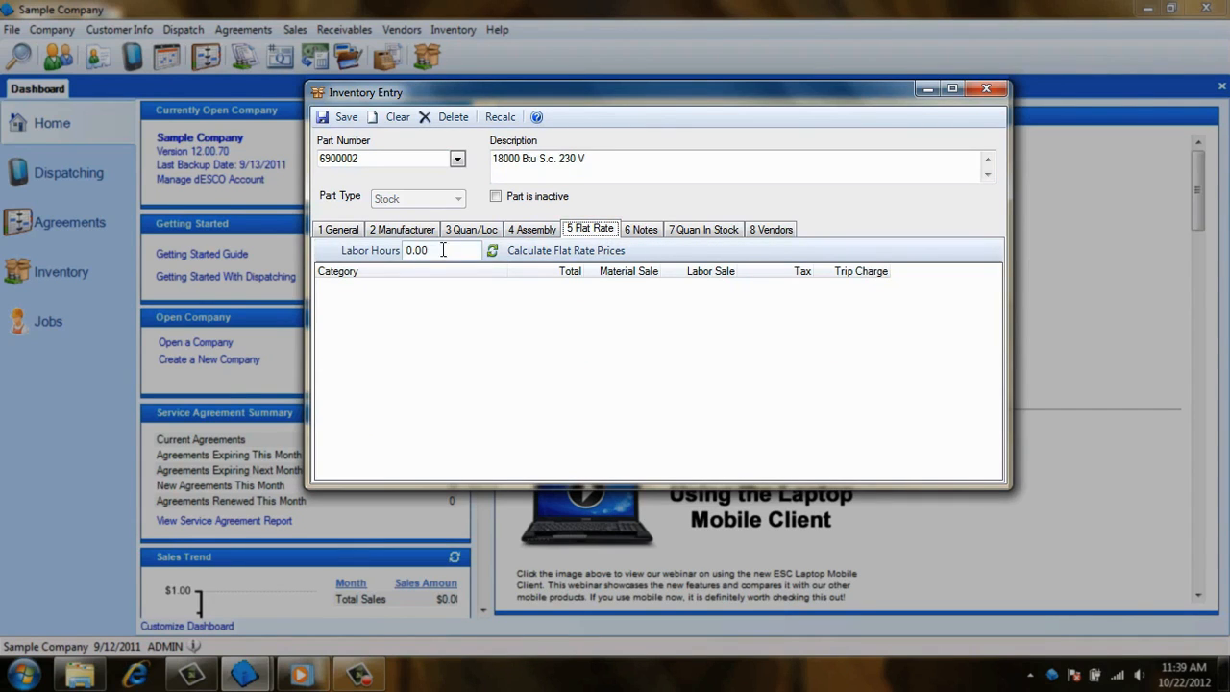
key("Tab")
type("3")
key("Tab")
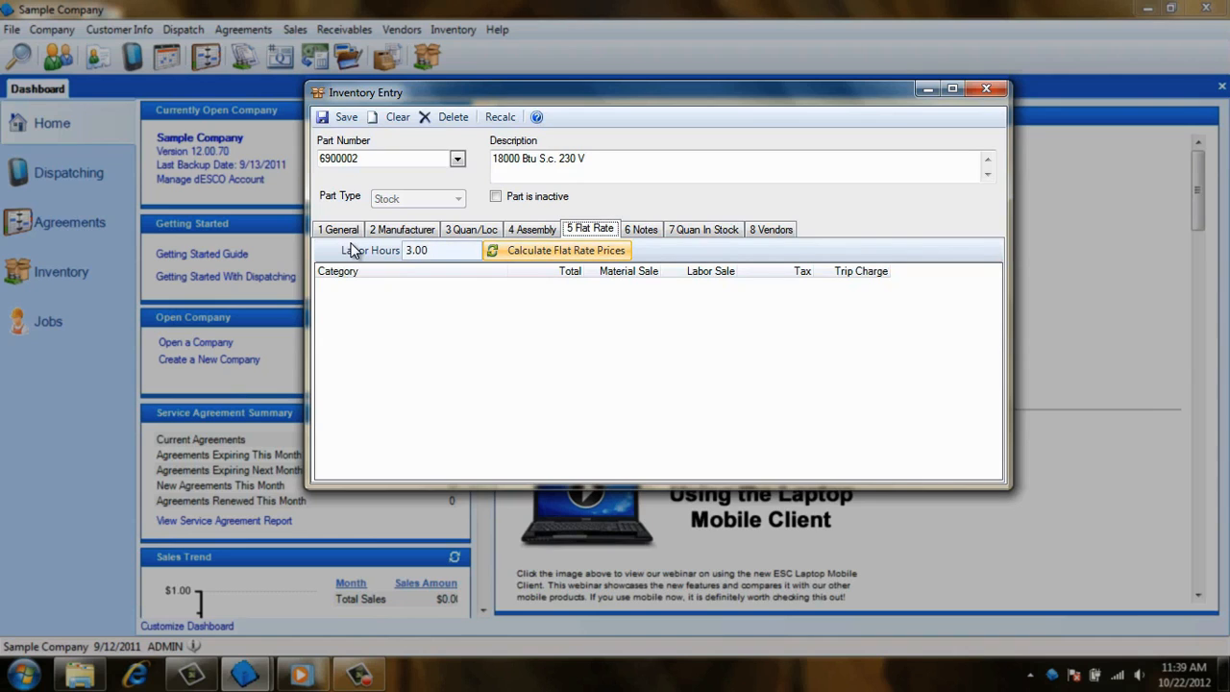
left_click(555, 252)
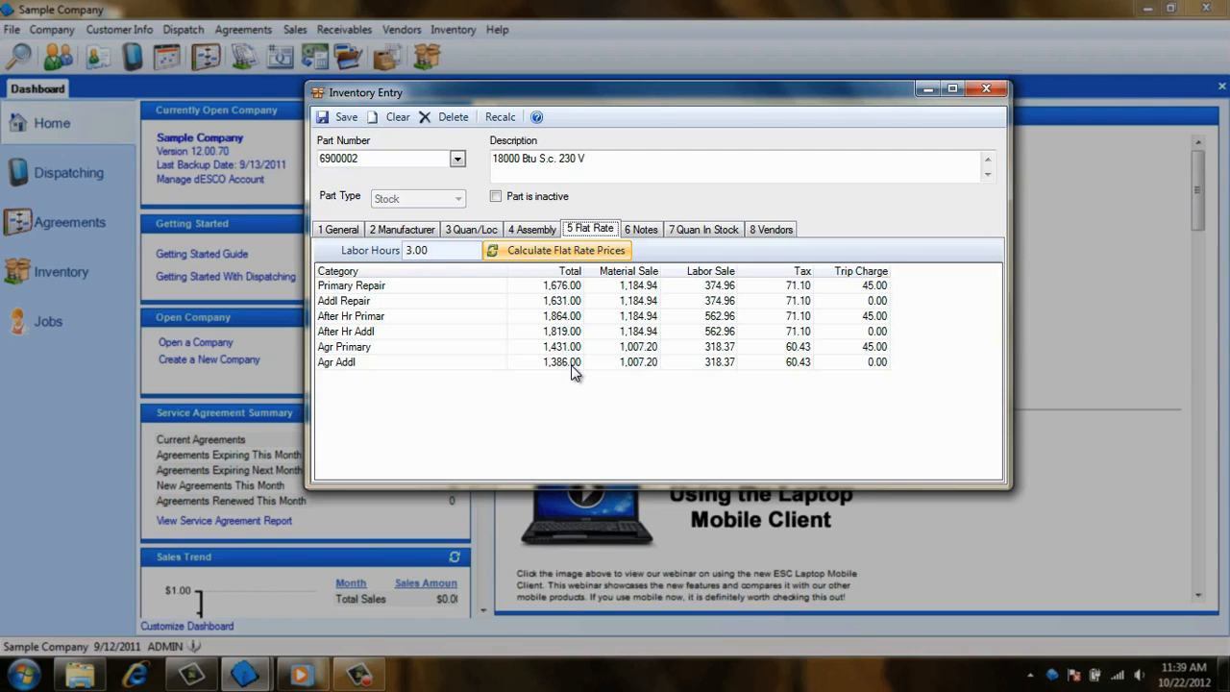
- Check Price A in the part's general details and save the inventory item
left_click(348, 233)
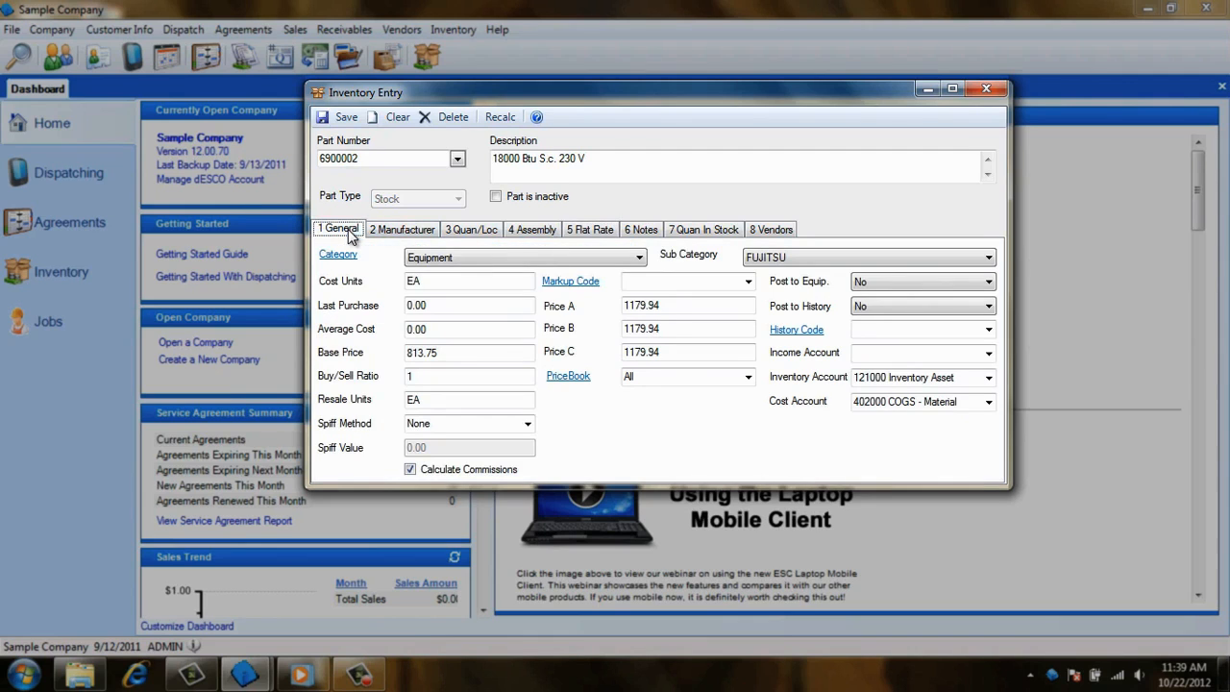
left_click(685, 307)
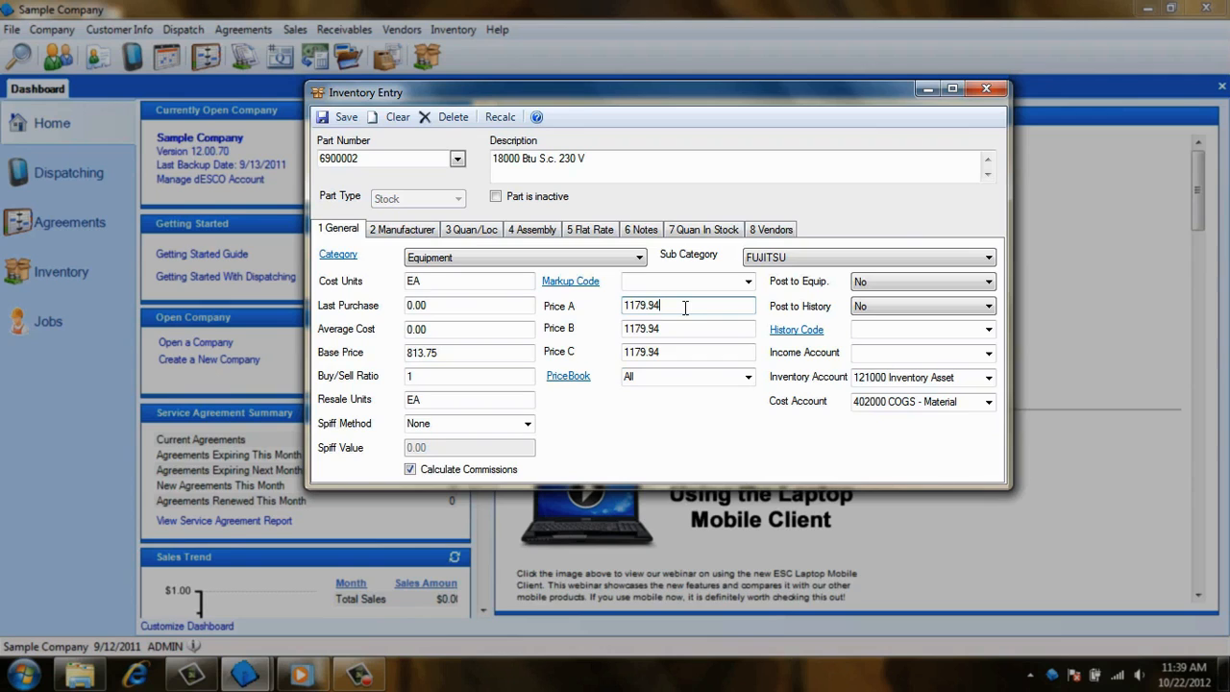
left_click(343, 125)
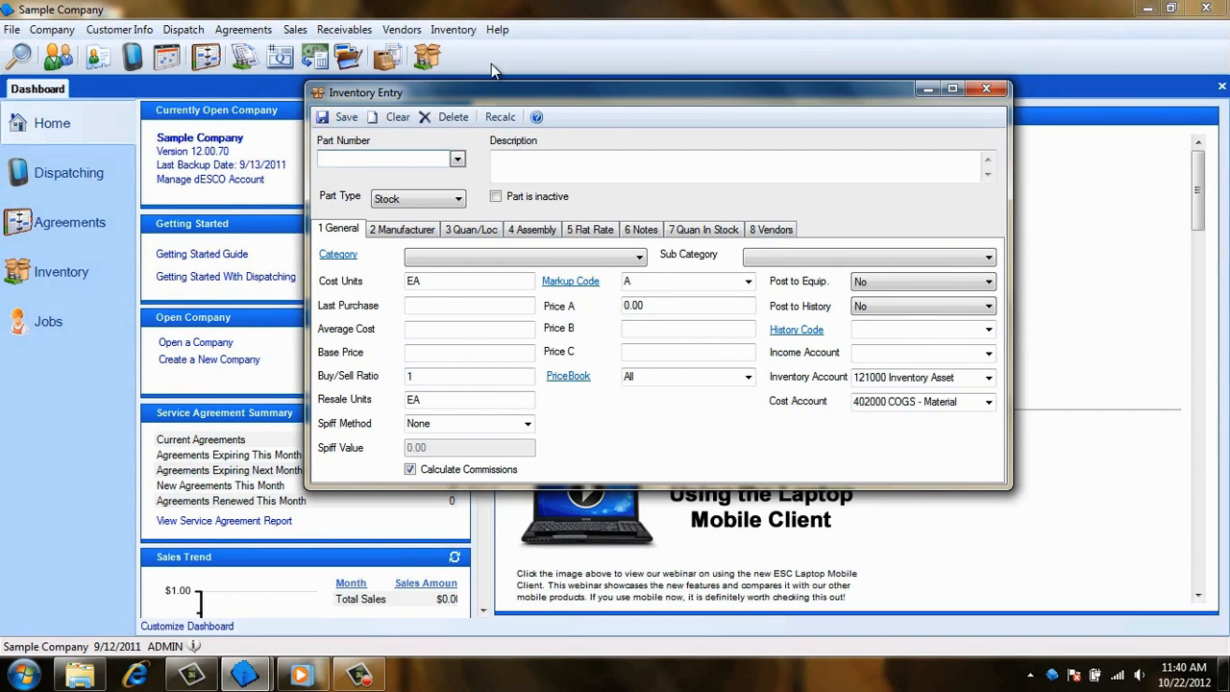
- View the Update Inventory Pricing category and manufacturer options, and cancel the update
left_click(472, 29)
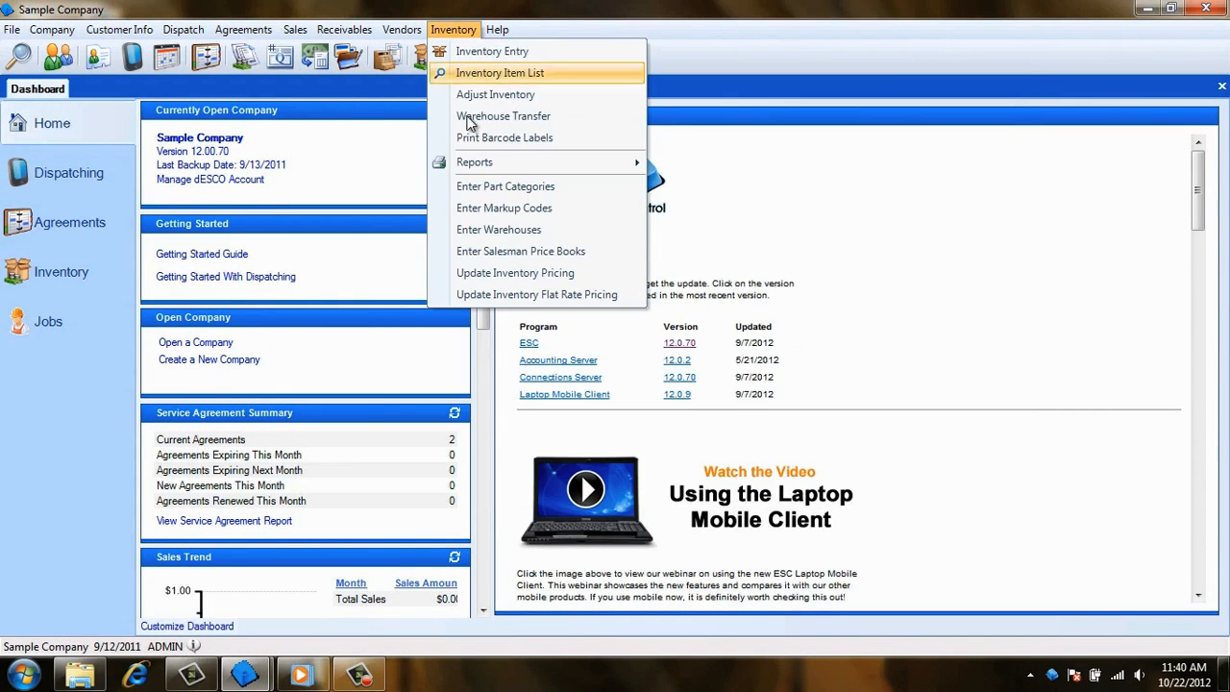
left_click(600, 278)
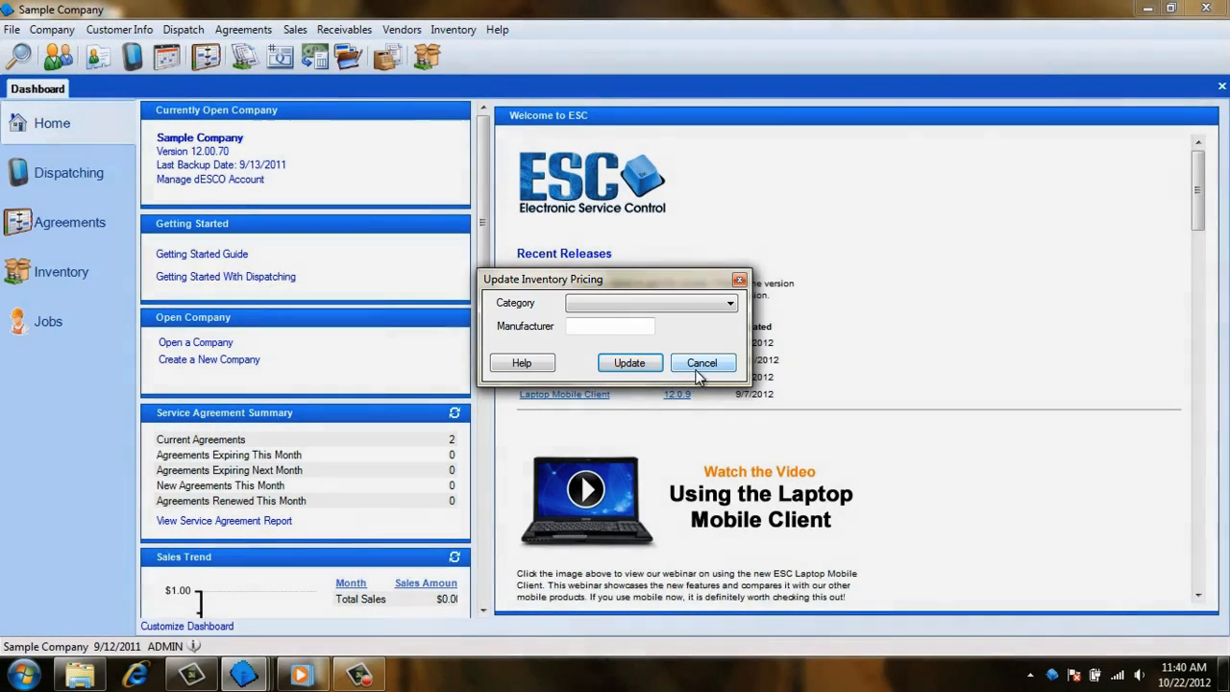
left_click(701, 362)
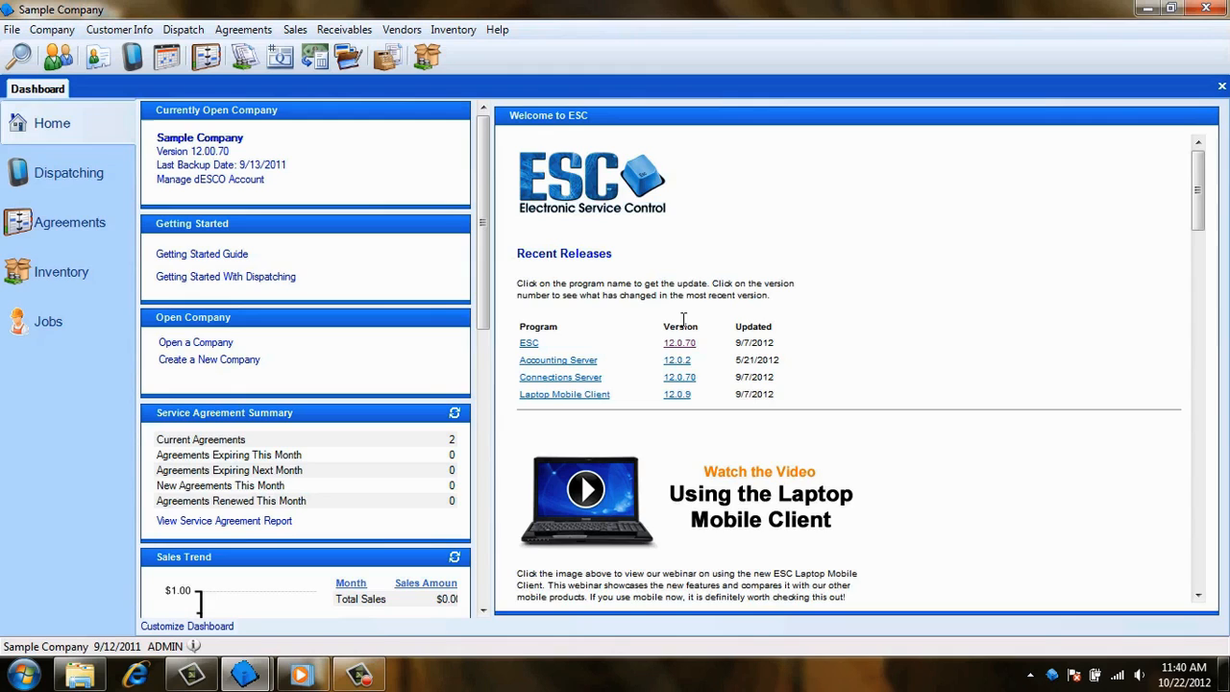
- View the Update Inventory Flat Rate Pricing options and cancel the update
left_click(448, 31)
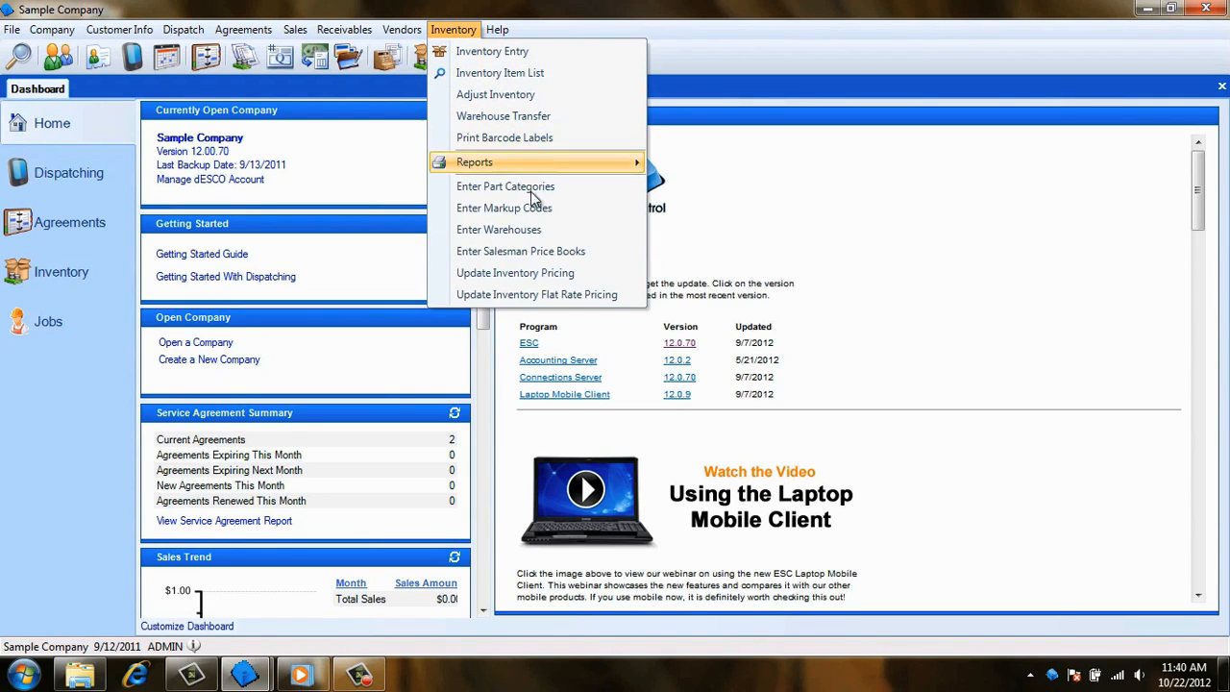
left_click(611, 296)
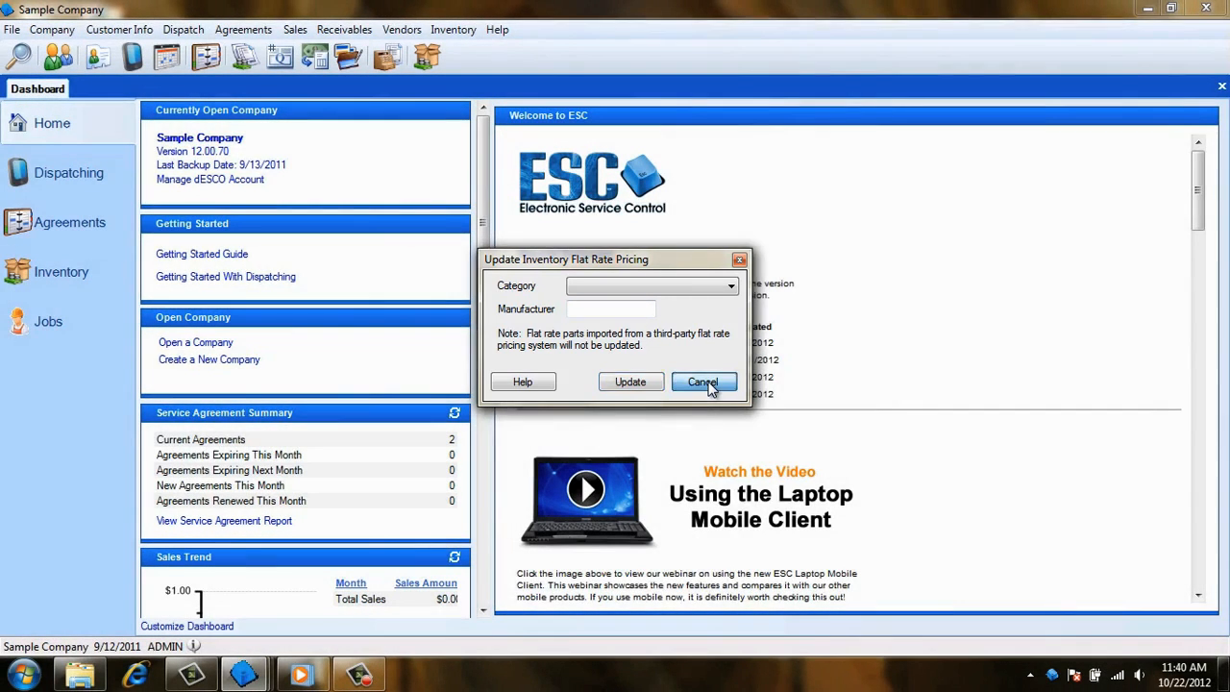
left_click(704, 382)
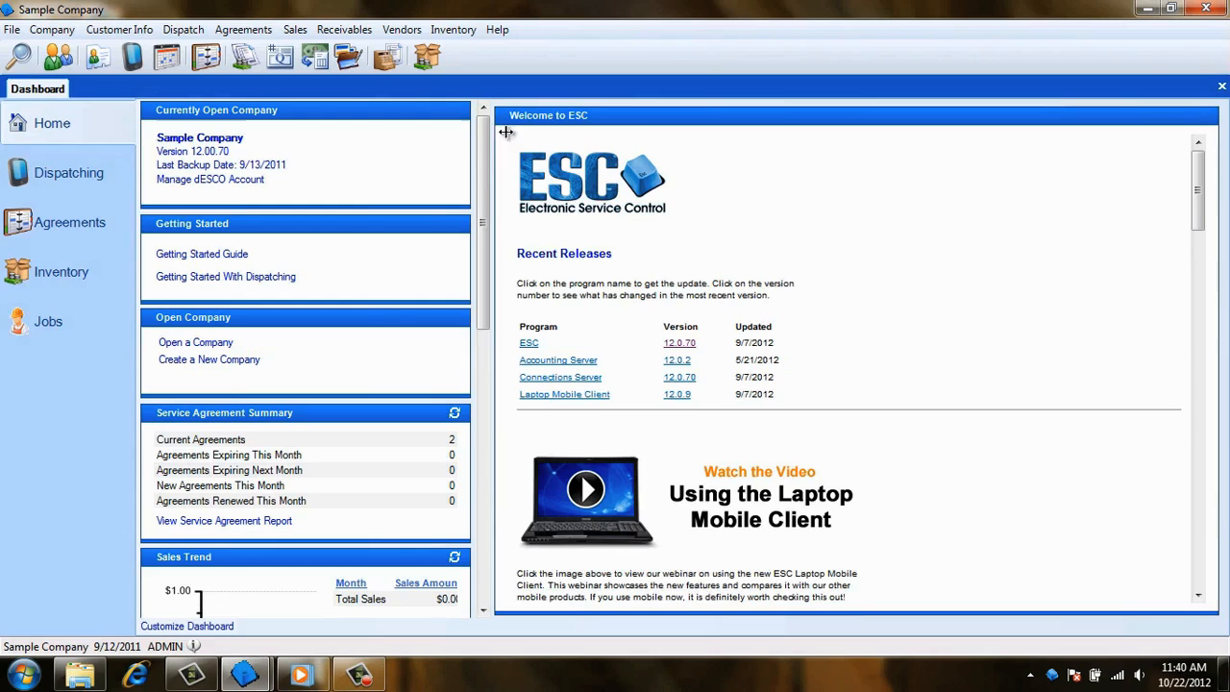
- Preview the Inventory Flat Rate Price Book report with the part range and category filters left blank, and look through the listed parts
left_click(448, 30)
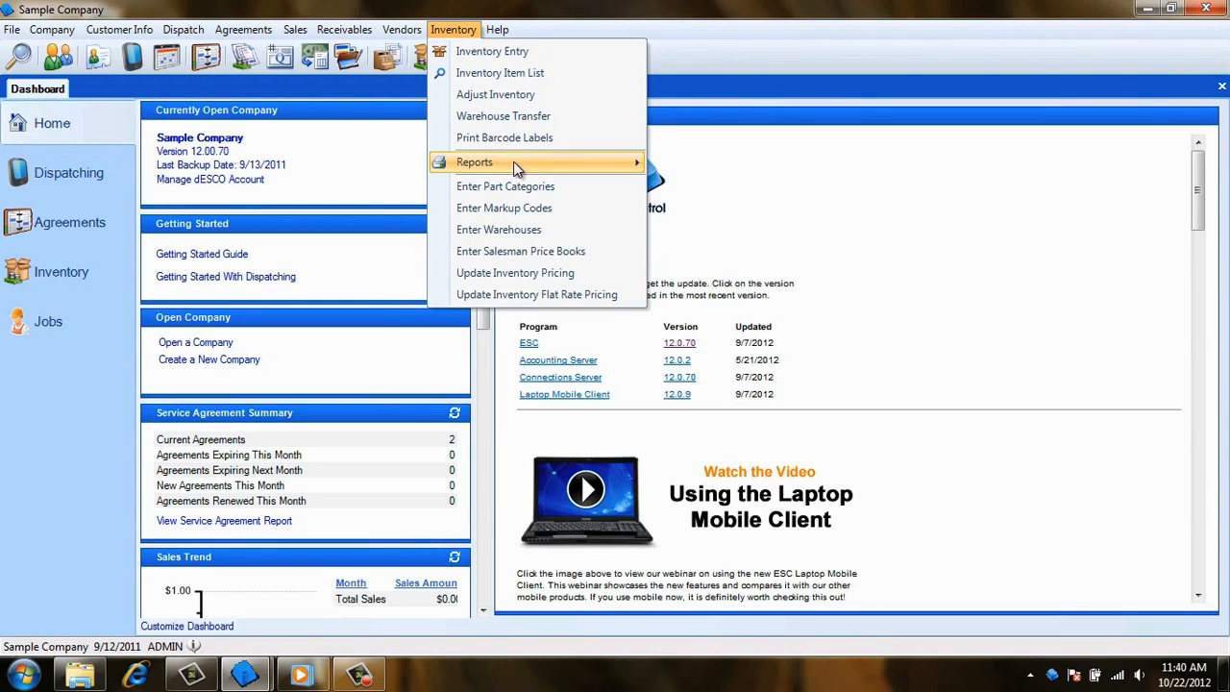
mouse_move(519, 171)
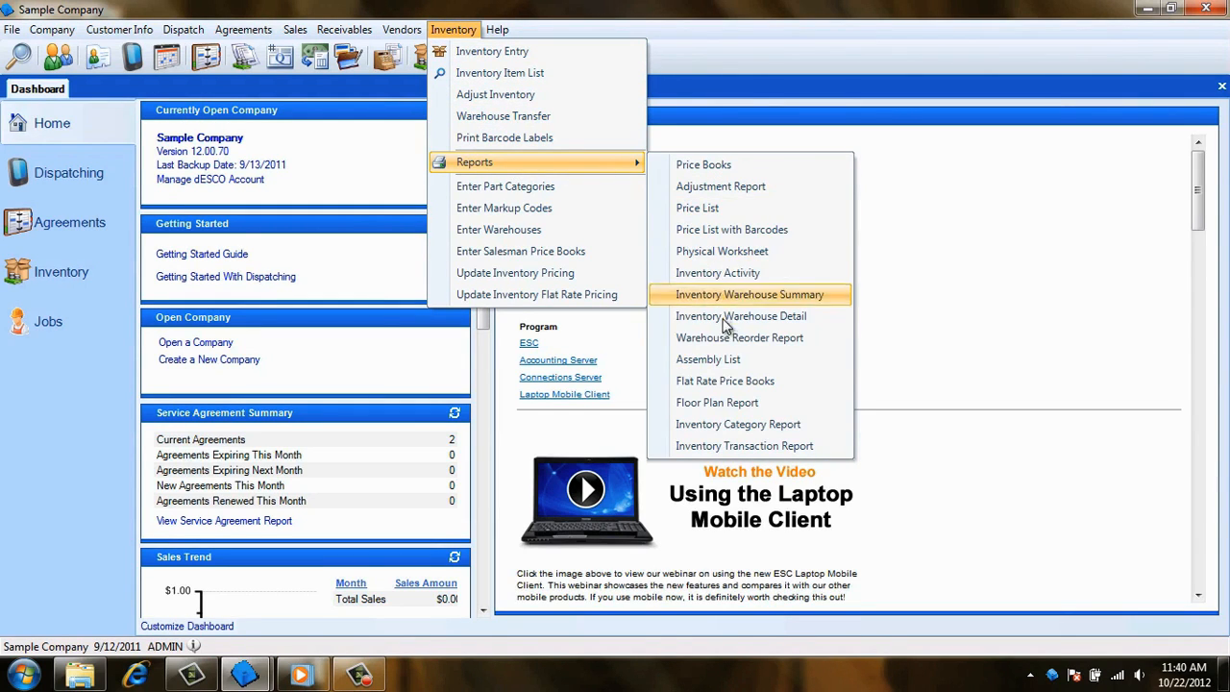
left_click(756, 384)
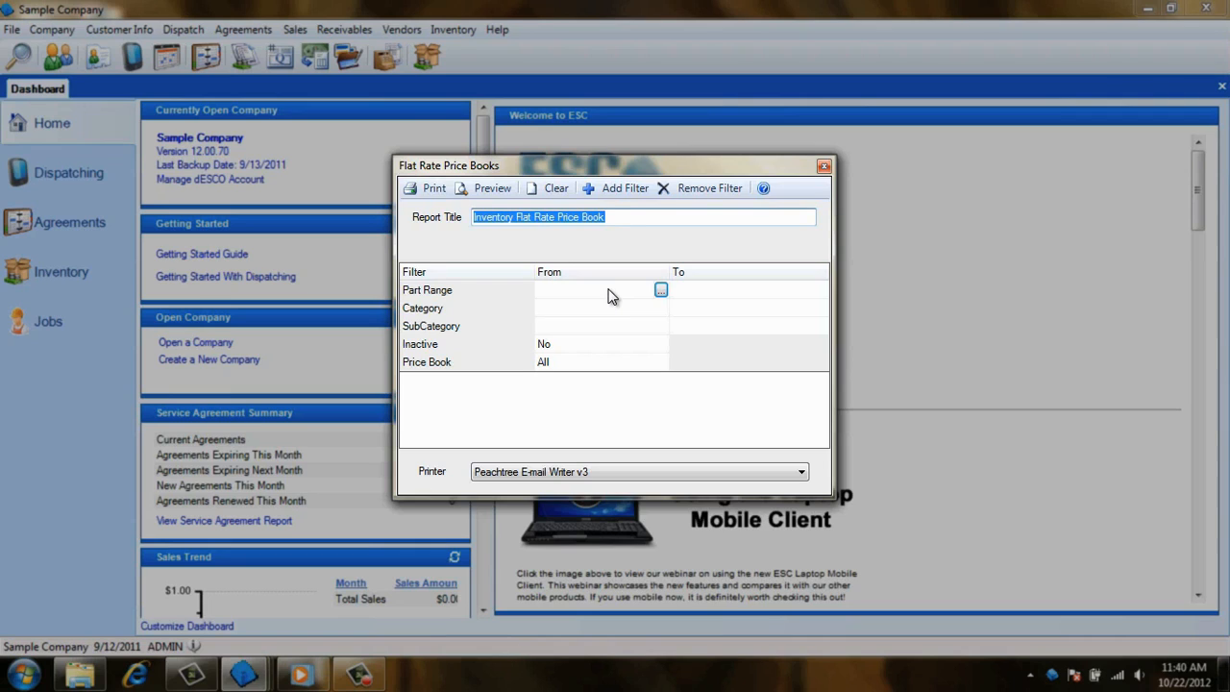
left_click(607, 296)
left_click(609, 308)
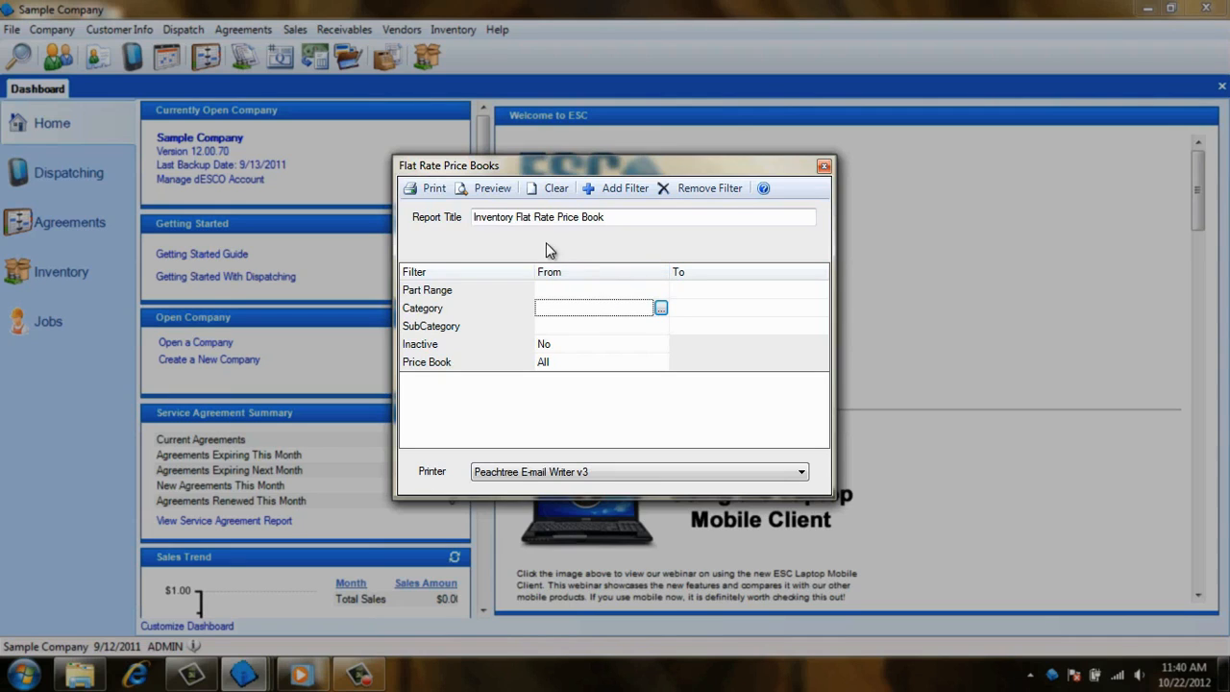
left_click(478, 190)
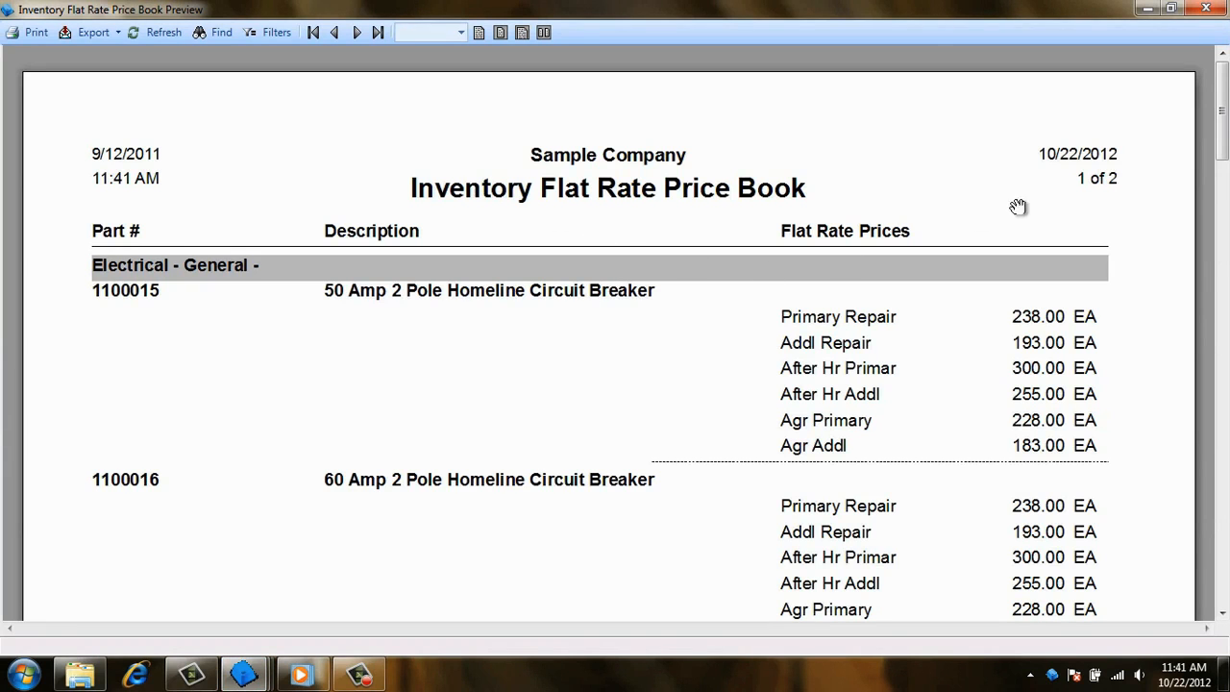
left_click_drag(1220, 110, 1220, 228)
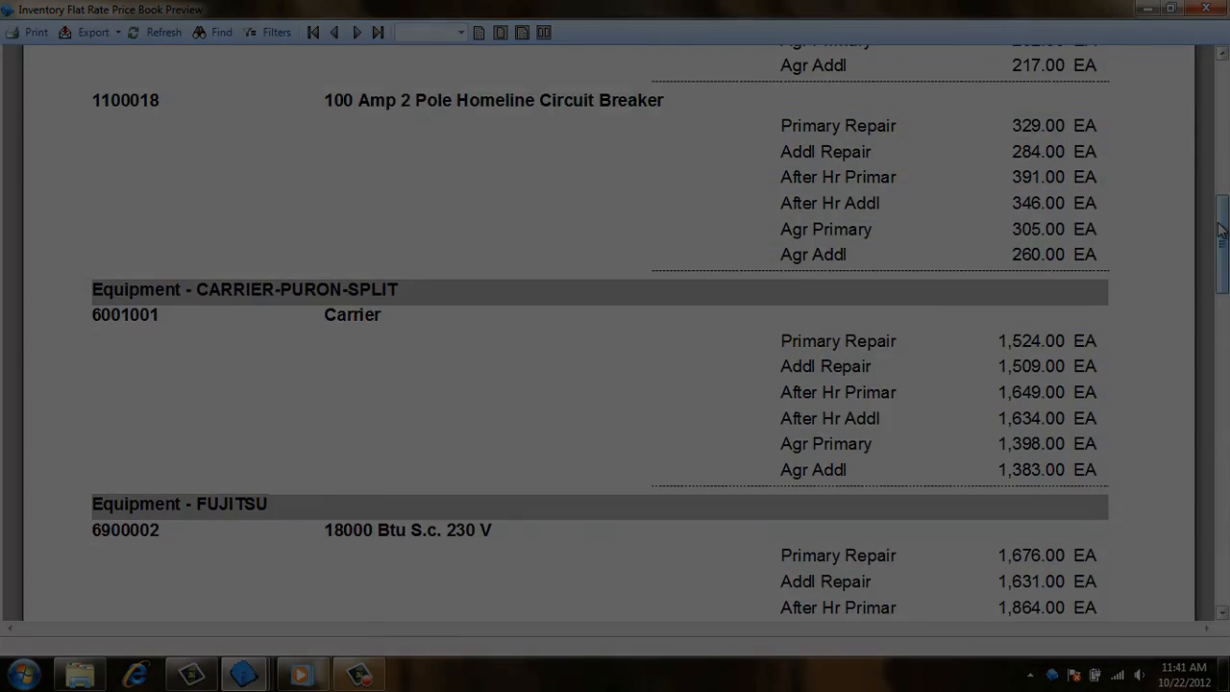